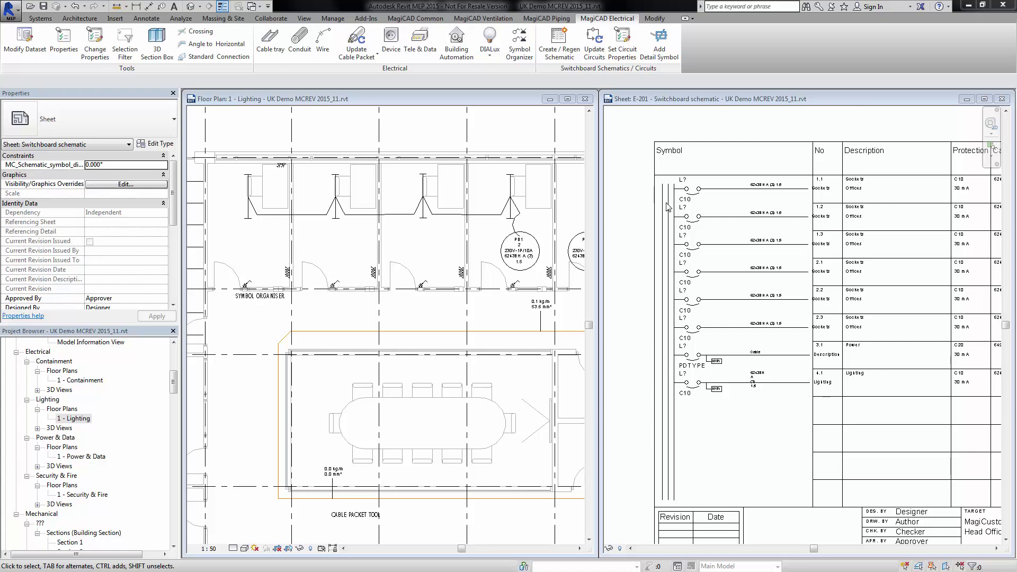
- List schematic panel PB2 in circuit management and add circuit 4.2 at order 9
{"action": "left_click", "coordinate": [624, 48]}
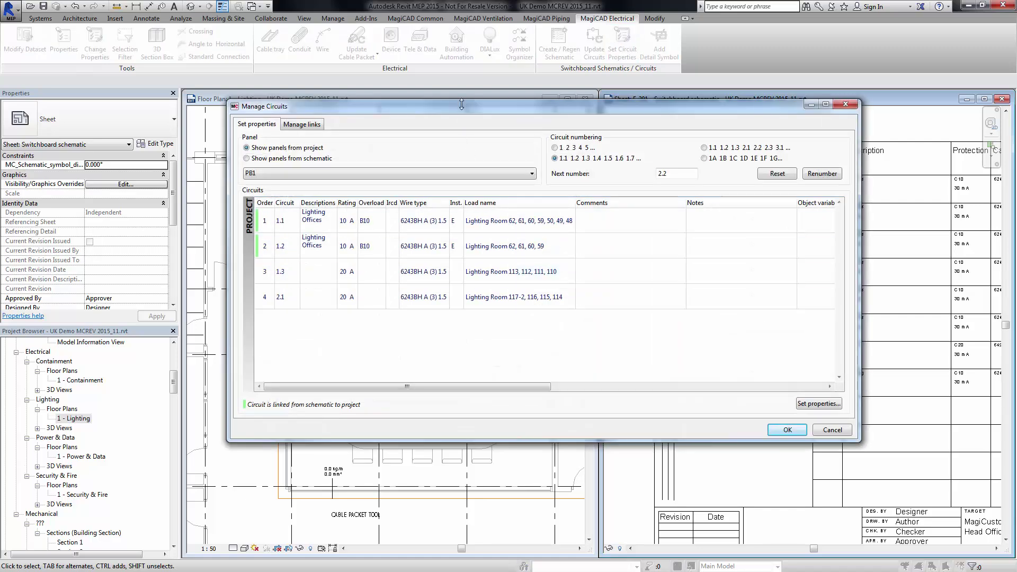
{"action": "left_click_drag", "start_coordinate": [465, 105], "coordinate": [494, 145]}
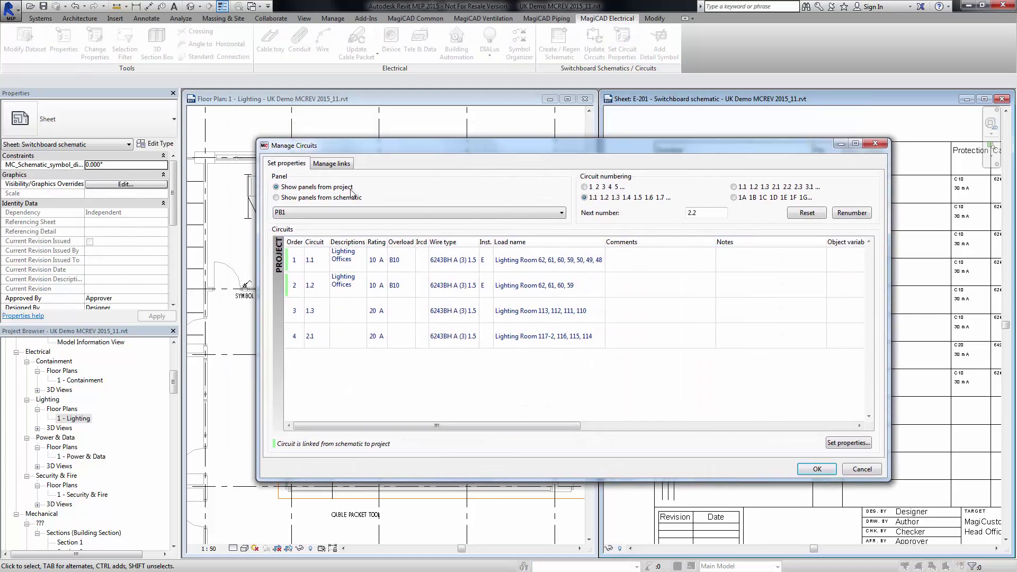
{"action": "left_click", "coordinate": [276, 199]}
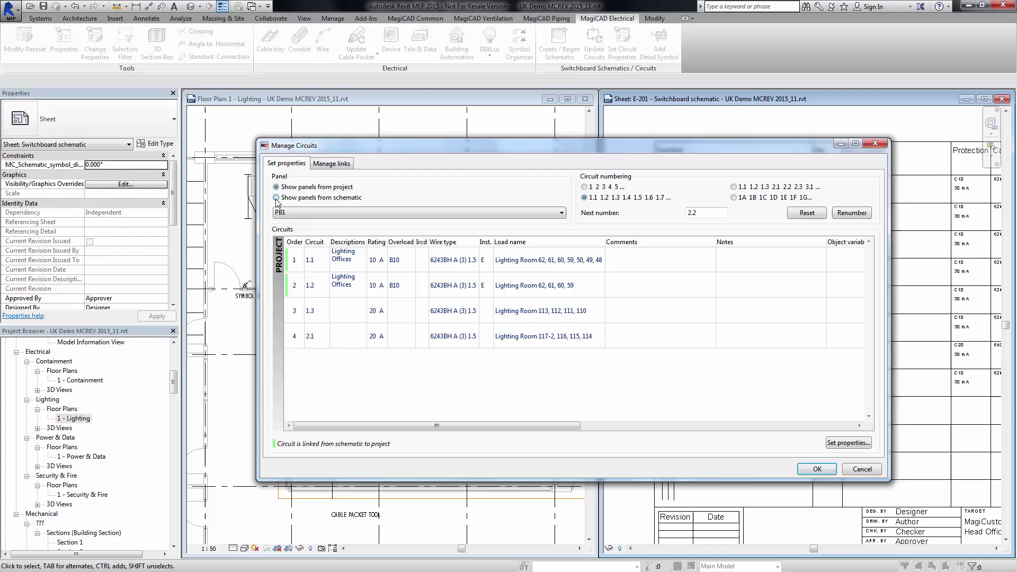
{"action": "left_click", "coordinate": [318, 214]}
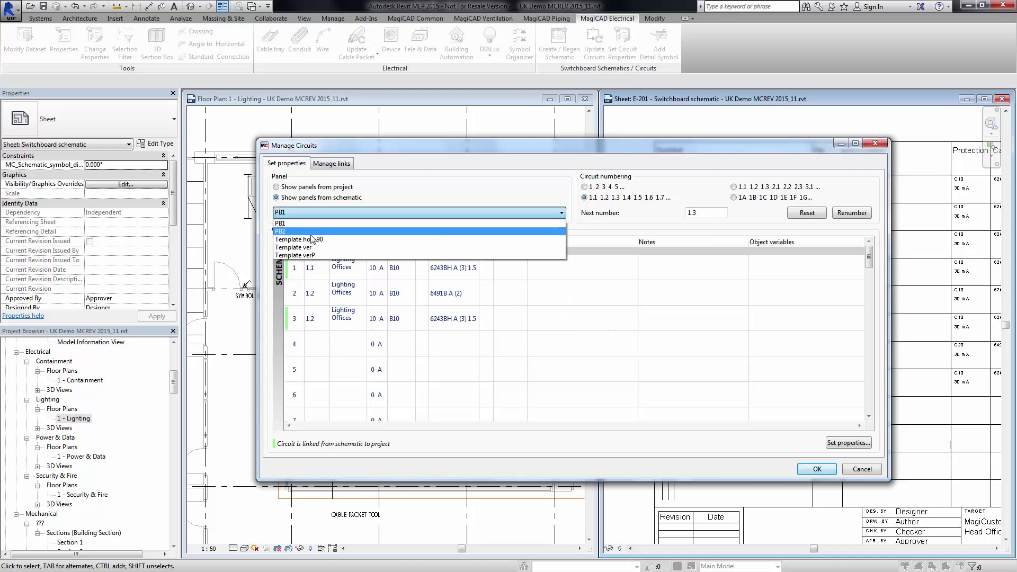
{"action": "key", "text": "Return"}
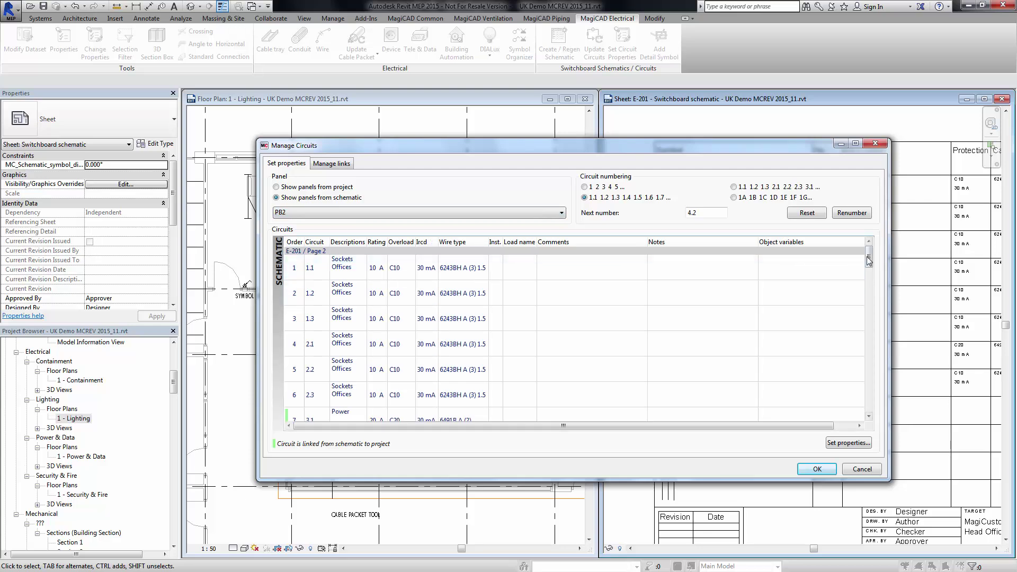
{"action": "left_click_drag", "start_coordinate": [868, 260], "coordinate": [868, 276]}
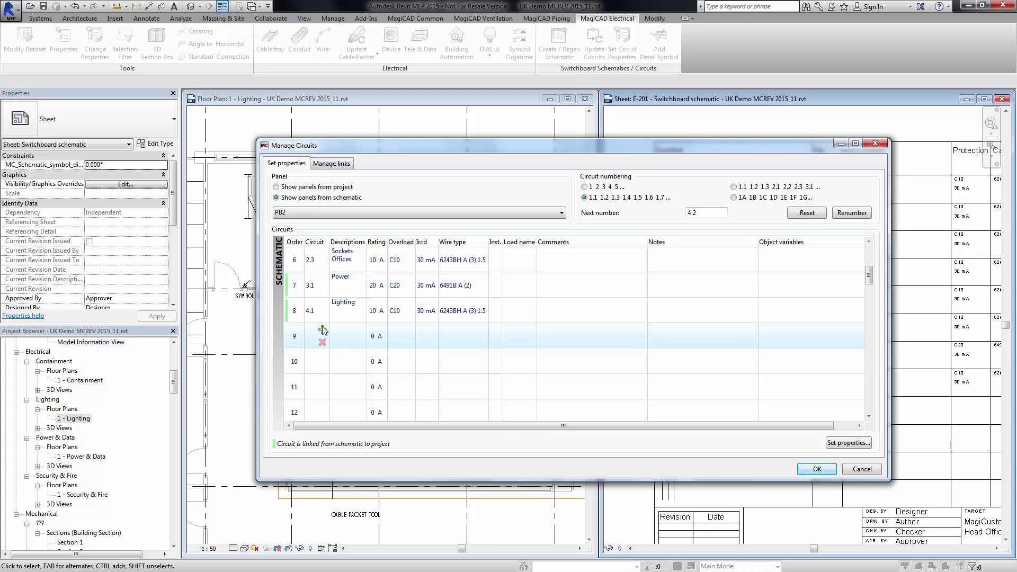
{"action": "left_click", "coordinate": [322, 329]}
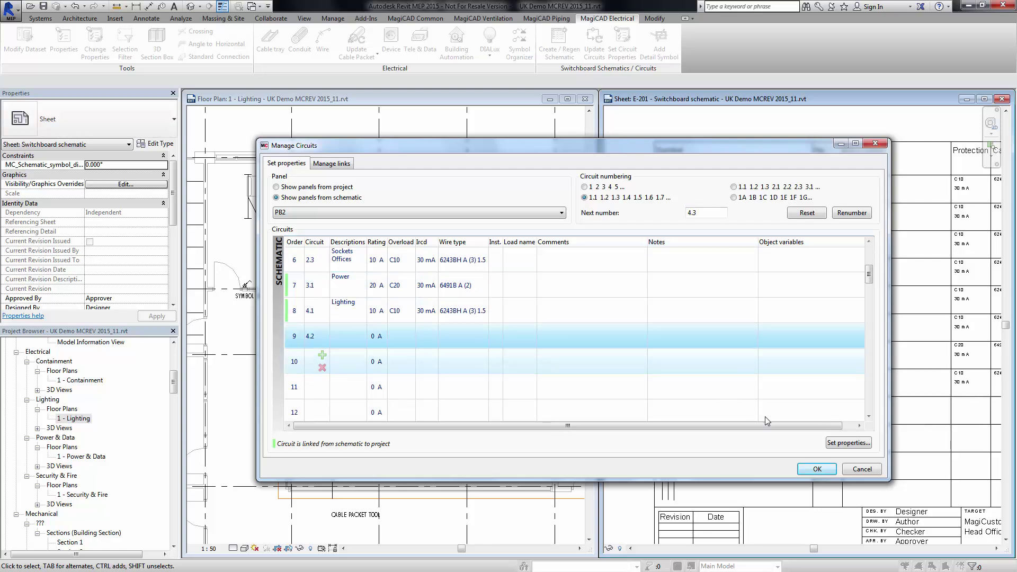
- Give circuit 4.2 wire 6243BH A (3) 1.5, installation code B2 and Description 1 'Offices'
{"action": "left_click", "coordinate": [832, 442]}
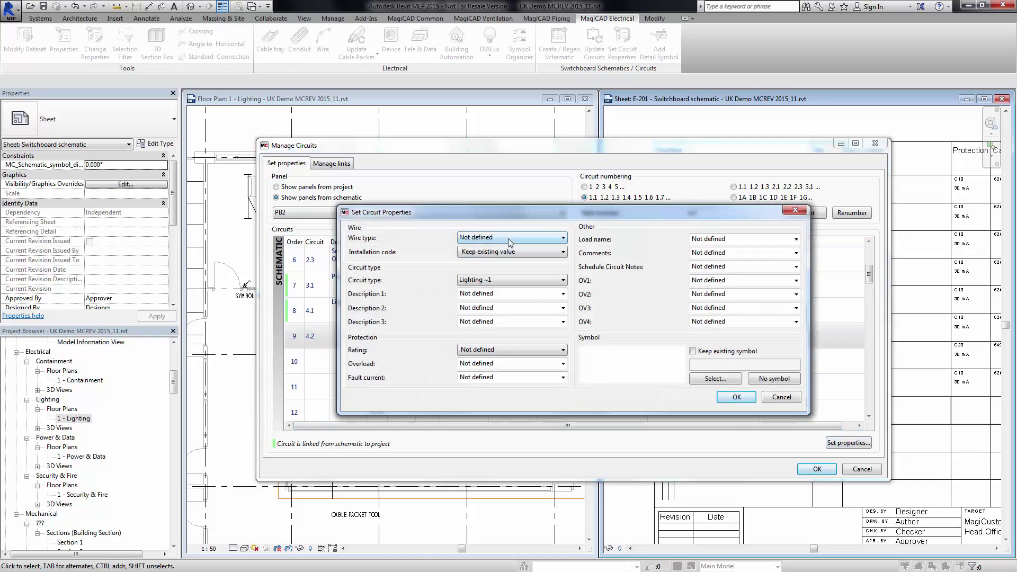
{"action": "left_click", "coordinate": [510, 242]}
{"action": "left_click", "coordinate": [508, 256]}
{"action": "left_click", "coordinate": [505, 253]}
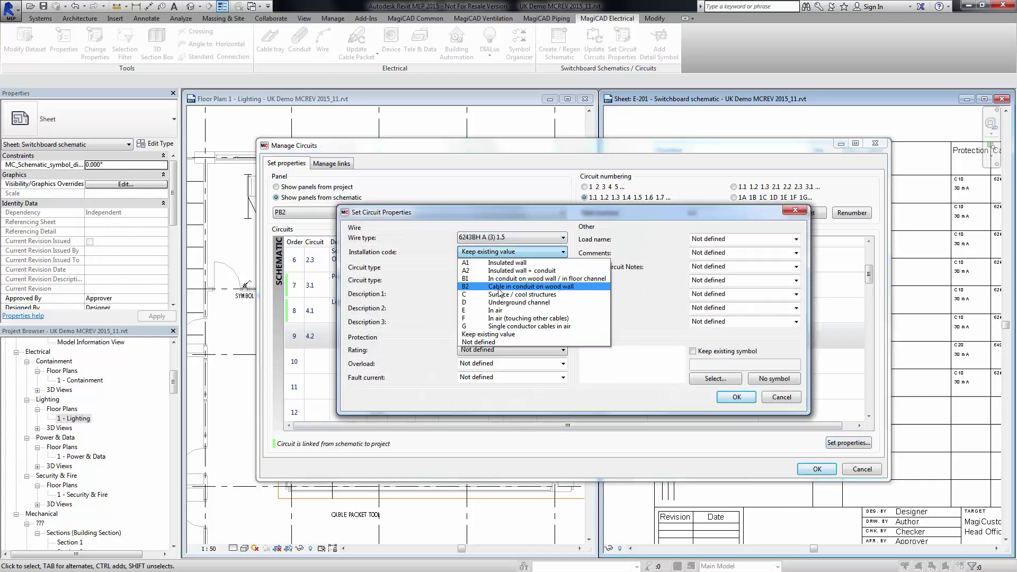
{"action": "left_click", "coordinate": [499, 286]}
{"action": "left_click", "coordinate": [508, 280]}
{"action": "left_click", "coordinate": [494, 294]}
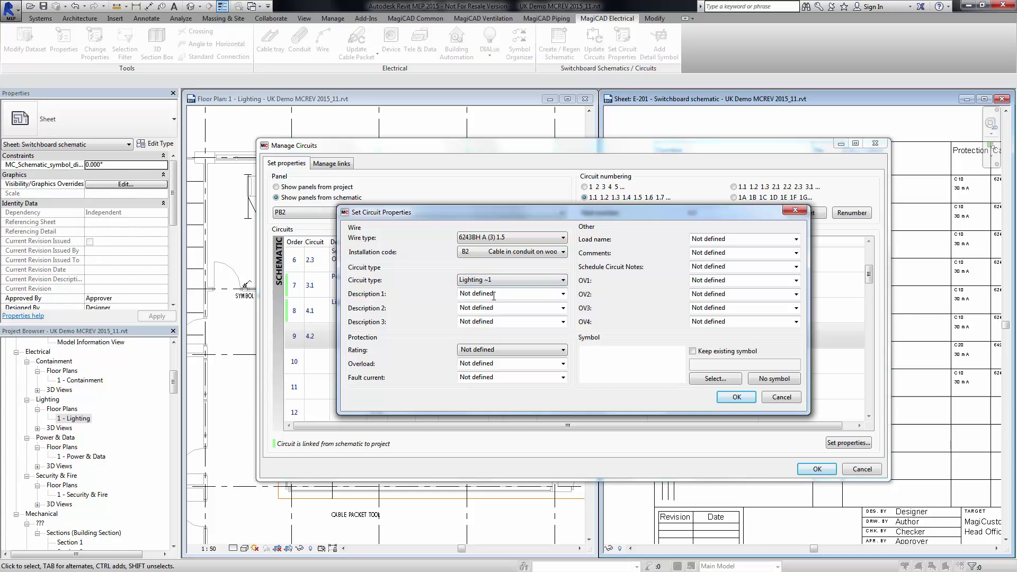
{"action": "left_click", "coordinate": [493, 295]}
{"action": "type", "text": "Offi"}
{"action": "key", "text": "Delete"}
{"action": "key", "text": "Delete"}
{"action": "key", "text": "Delete"}
{"action": "key", "text": "Delete"}
{"action": "key", "text": "Delete"}
{"action": "key", "text": "Delete"}
{"action": "key", "text": "Delete"}
{"action": "key", "text": "Delete"}
{"action": "key", "text": "Delete"}
{"action": "key", "text": "Delete"}
{"action": "key", "text": "Delete"}
{"action": "type", "text": "ces"}
- Set circuit 4.2's rating to 0.5 A and overload to C10, pick its symbol, and apply
{"action": "left_click", "coordinate": [511, 350]}
{"action": "left_click", "coordinate": [514, 379]}
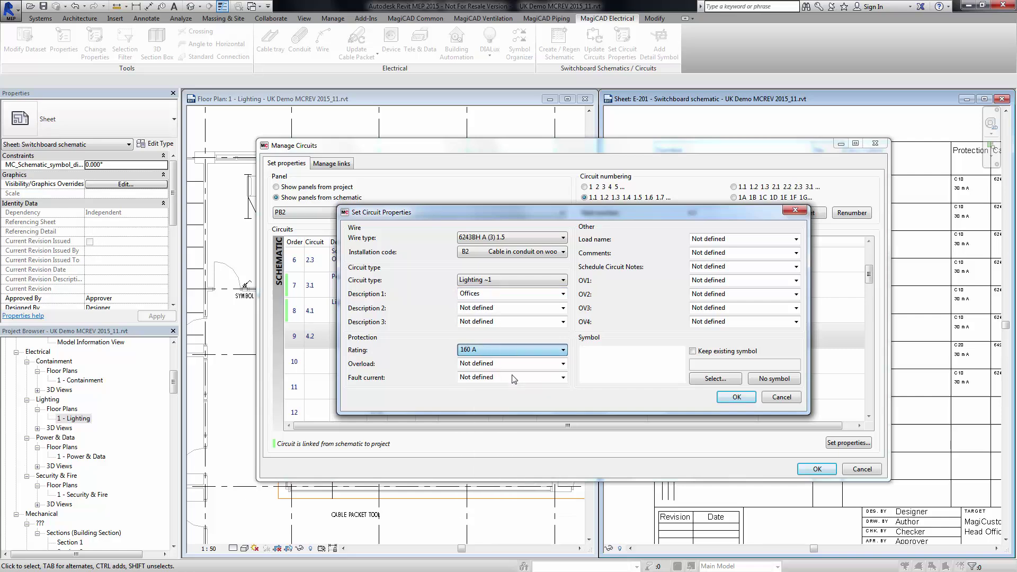
{"action": "left_click", "coordinate": [537, 352]}
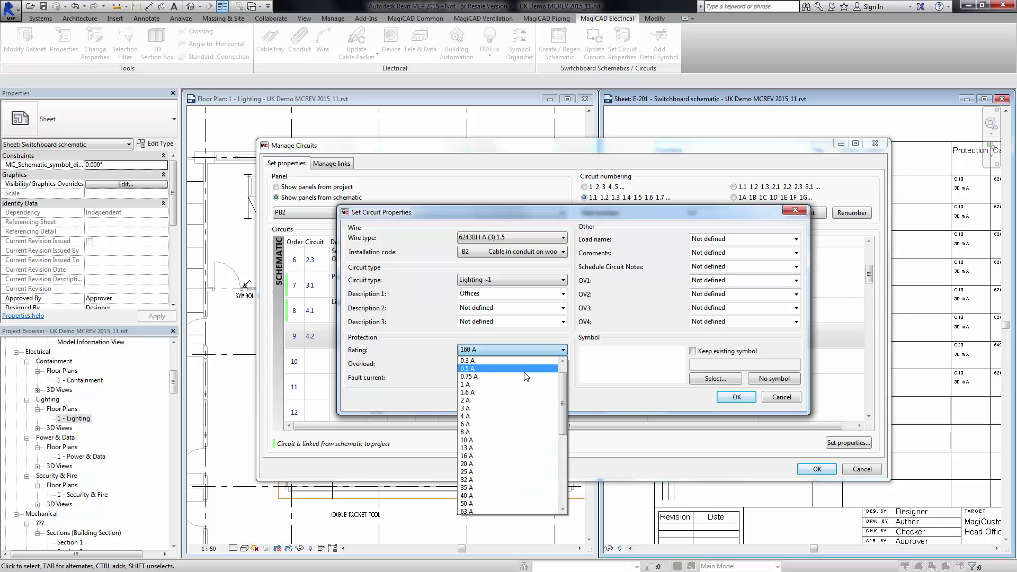
{"action": "left_click", "coordinate": [524, 370]}
{"action": "key", "text": "Tab"}
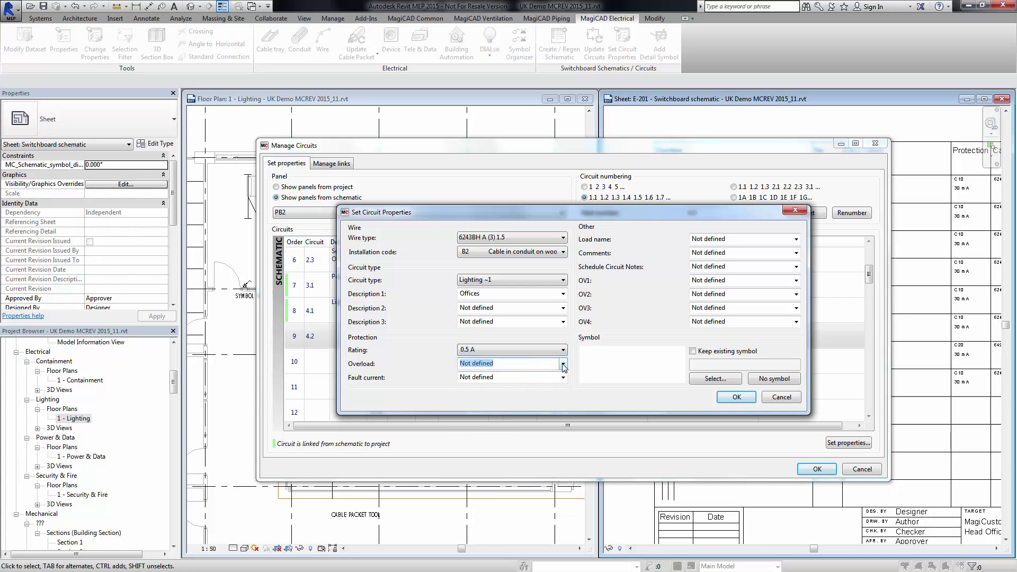
{"action": "left_click", "coordinate": [563, 365]}
{"action": "left_click", "coordinate": [535, 380]}
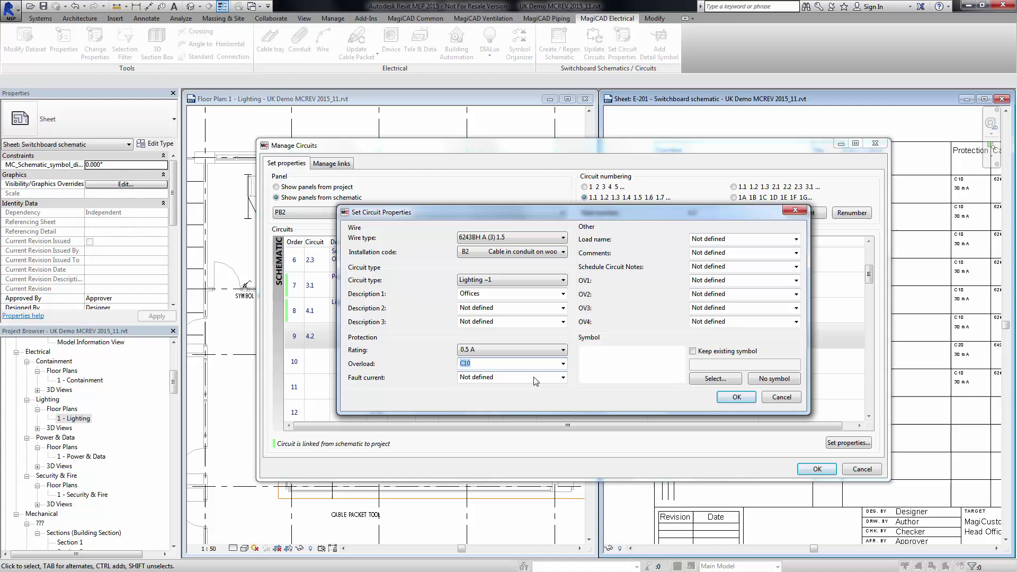
{"action": "left_click", "coordinate": [714, 378]}
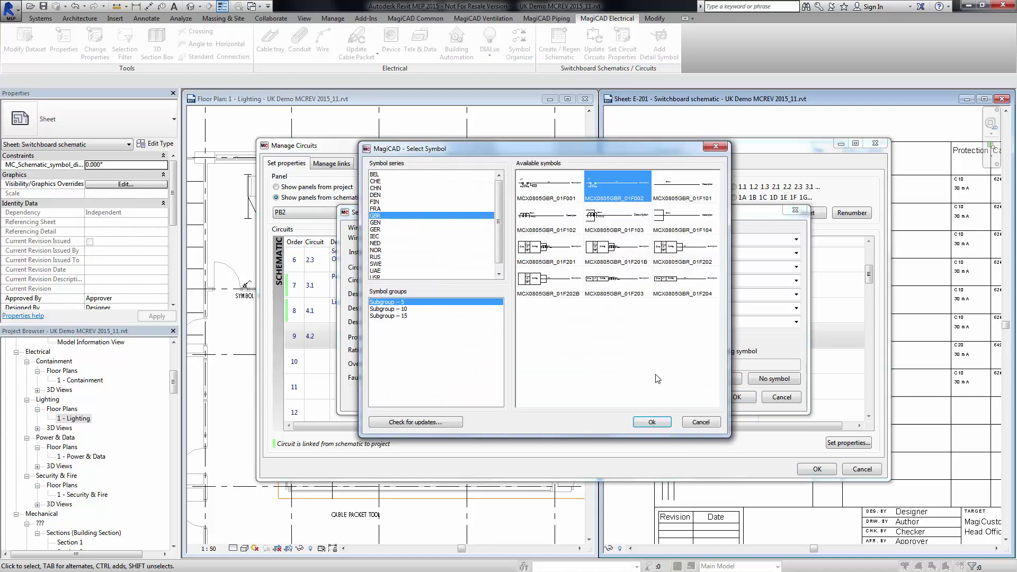
{"action": "left_click", "coordinate": [652, 422]}
{"action": "left_click", "coordinate": [737, 397]}
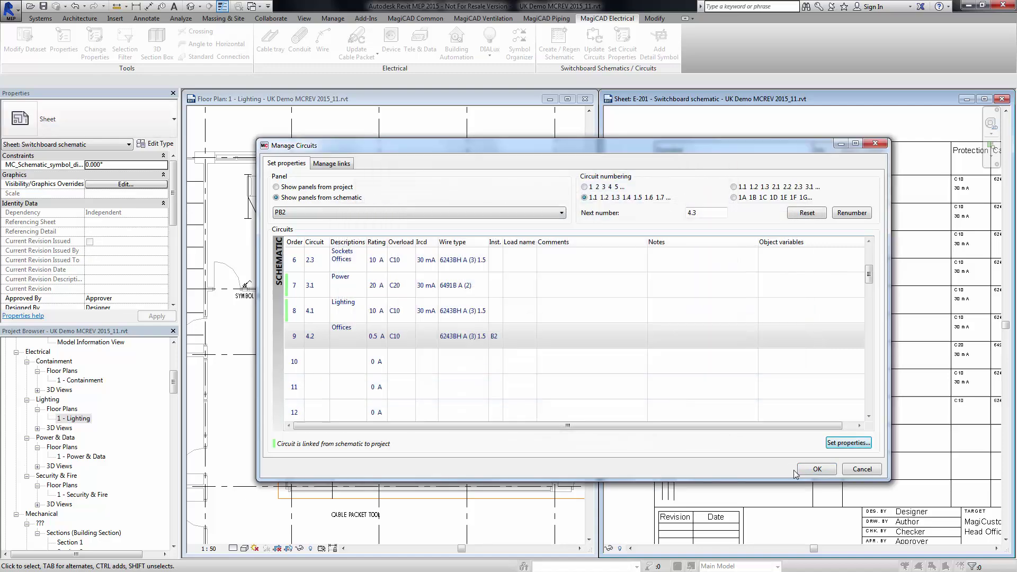
- Close circuit management with the changes applied and check circuit 4.2 on sheet E-201
{"action": "left_click", "coordinate": [818, 470]}
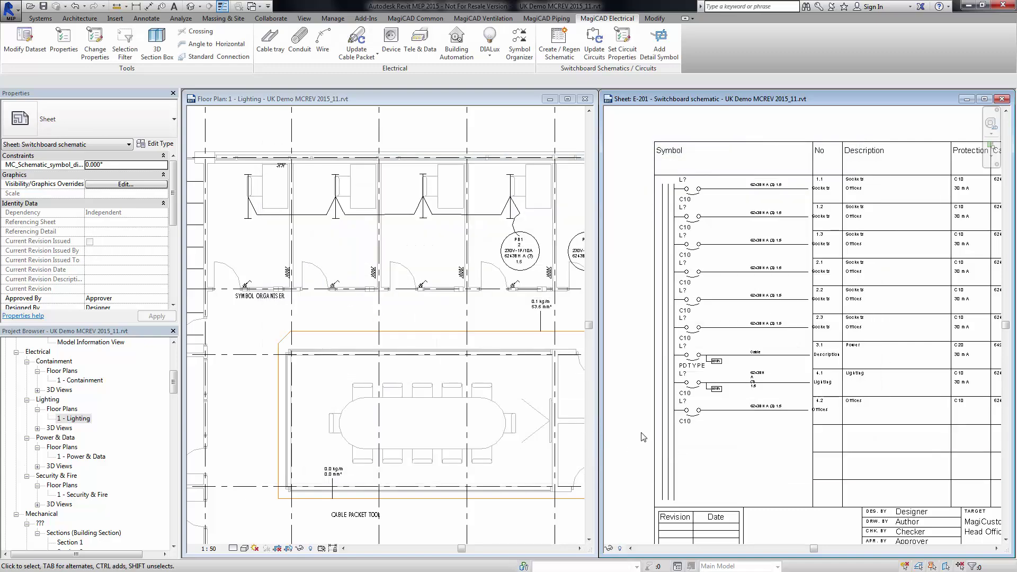
{"action": "scroll", "coordinate": [824, 419], "scroll_direction": "up", "scroll_amount": 3}
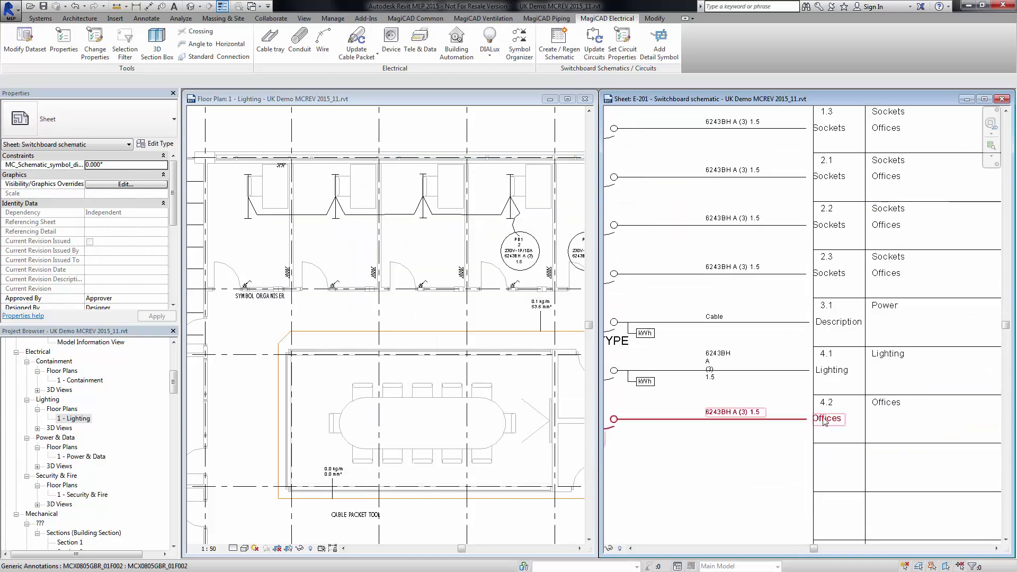
{"action": "scroll", "coordinate": [799, 424], "scroll_direction": "down", "scroll_amount": 4}
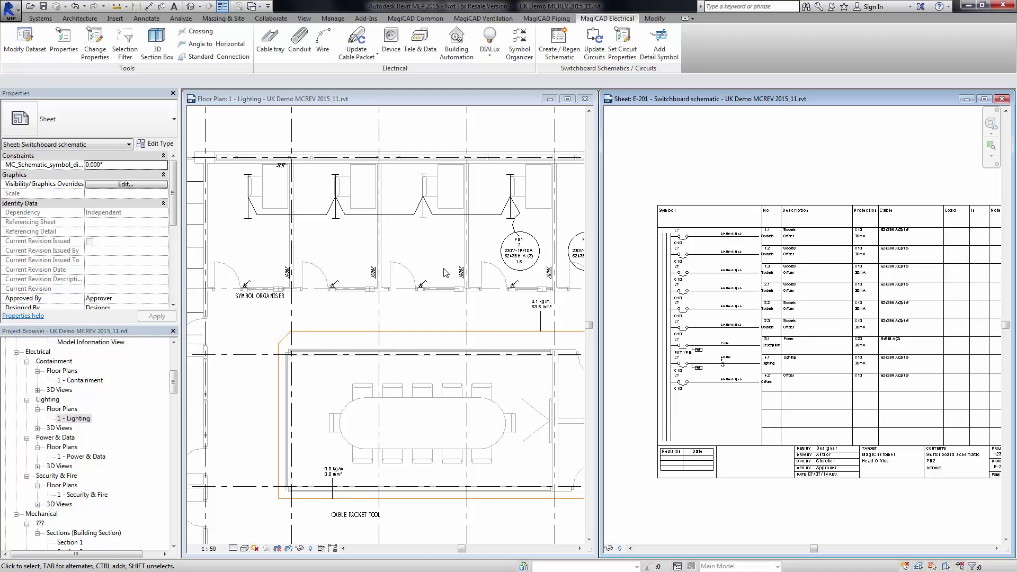
- Zoom and pan the 1 - Lighting floor plan toward the offices
{"action": "left_click", "coordinate": [384, 275]}
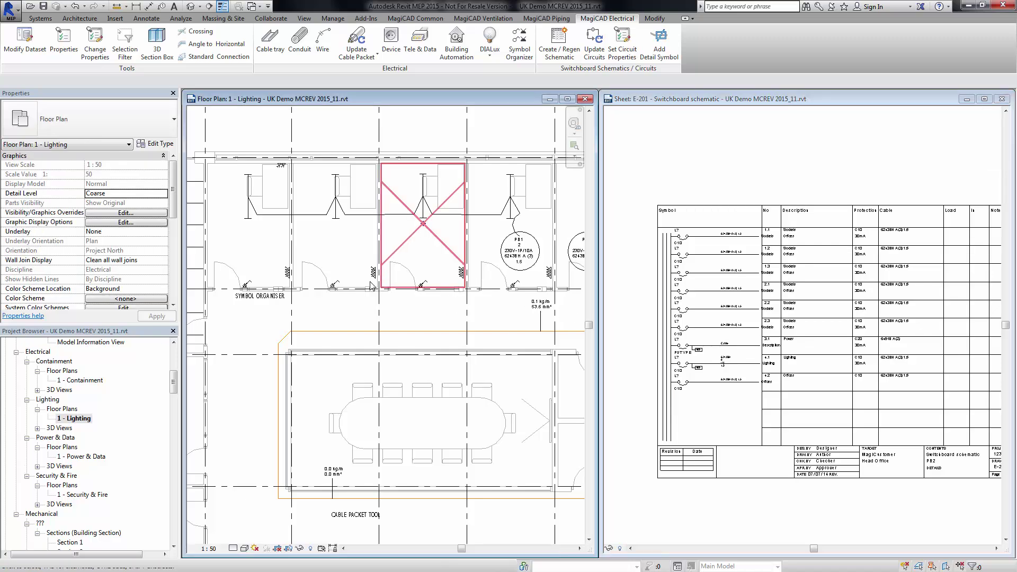
{"action": "scroll", "coordinate": [354, 283], "scroll_direction": "down", "scroll_amount": 2}
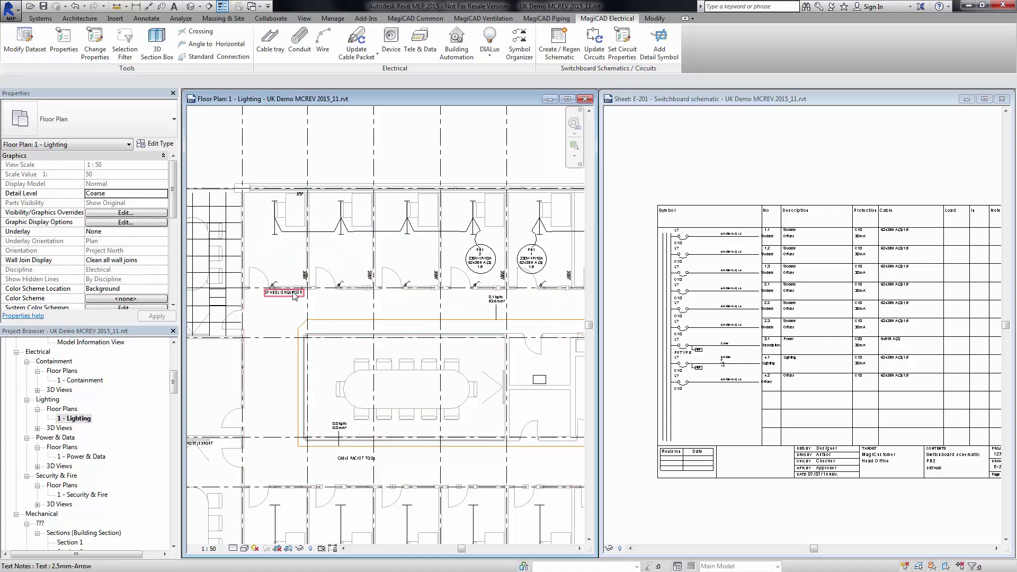
{"action": "middle_click_drag", "start_coordinate": [345, 310], "coordinate": [352, 249]}
{"action": "scroll", "coordinate": [356, 228], "scroll_direction": "up", "scroll_amount": 3}
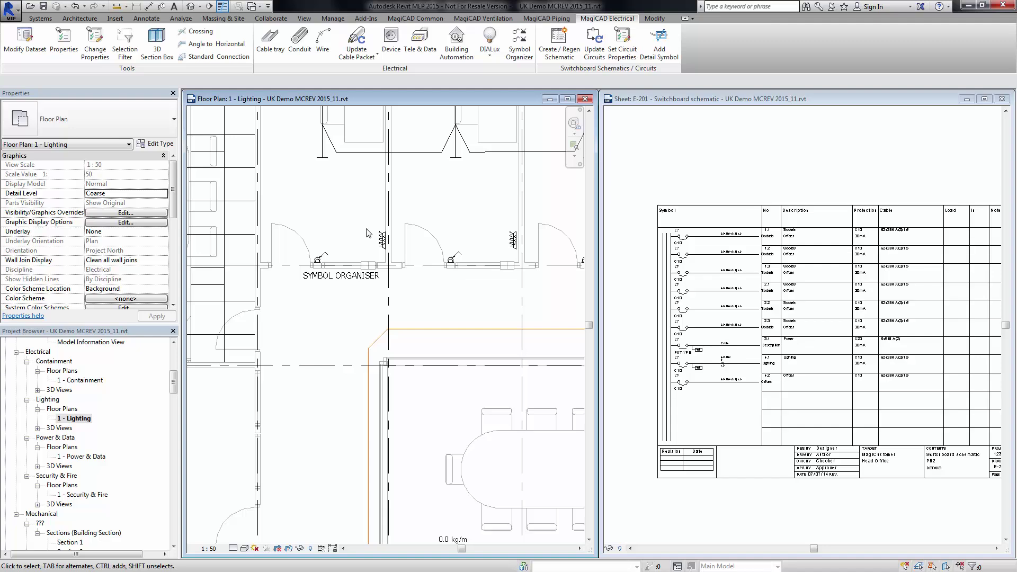
{"action": "scroll", "coordinate": [367, 227], "scroll_direction": "up", "scroll_amount": 3}
{"action": "scroll", "coordinate": [397, 266], "scroll_direction": "down", "scroll_amount": 5}
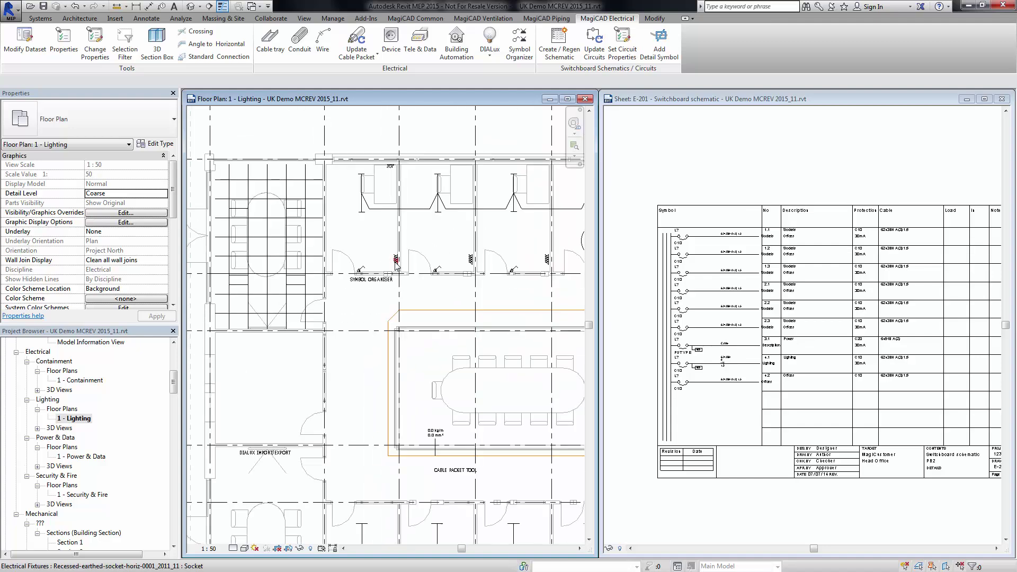
- Inspect the office wall socket, deselect it, and frame the whole building
{"action": "left_click", "coordinate": [405, 260]}
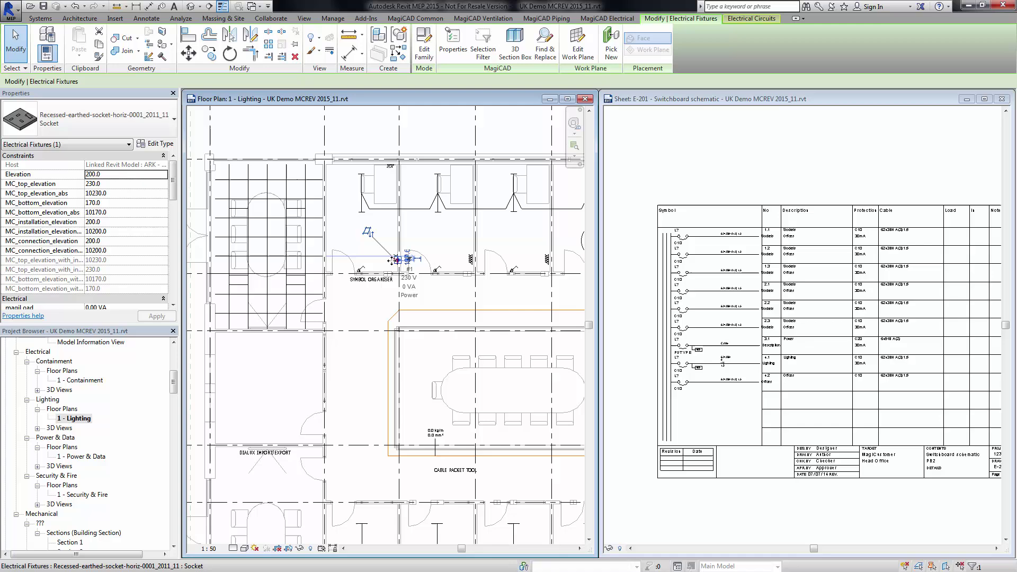
{"action": "scroll", "coordinate": [392, 261], "scroll_direction": "up", "scroll_amount": 3}
{"action": "key", "text": "Escape"}
{"action": "scroll", "coordinate": [404, 265], "scroll_direction": "up", "scroll_amount": 2}
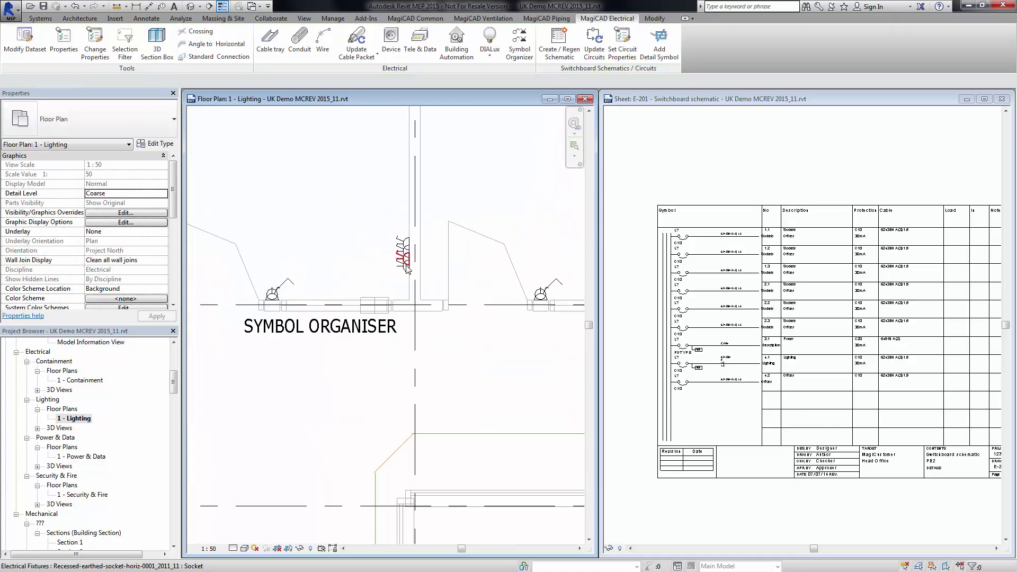
{"action": "scroll", "coordinate": [403, 270], "scroll_direction": "down", "scroll_amount": 8}
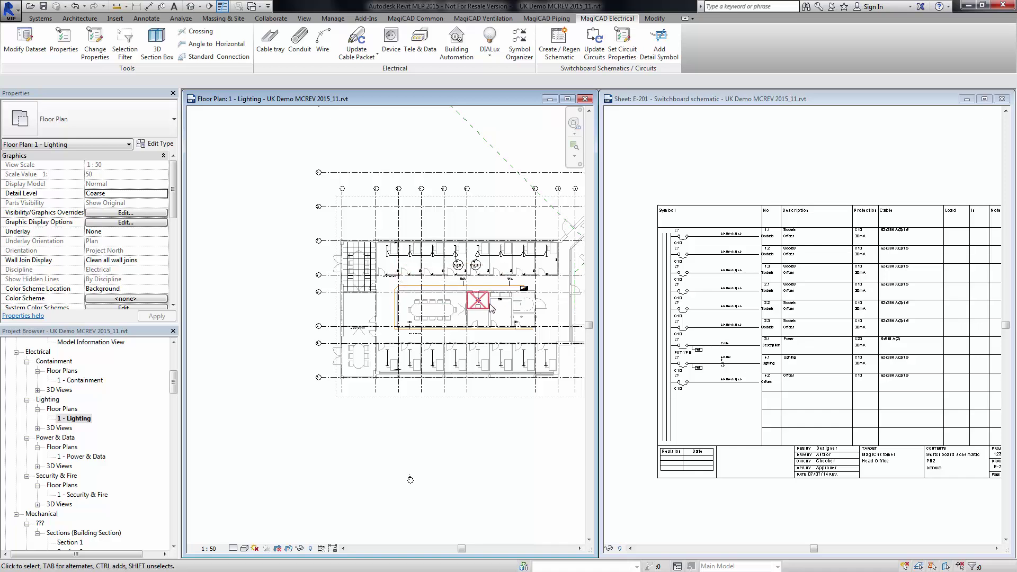
{"action": "middle_click_drag", "start_coordinate": [503, 308], "coordinate": [465, 307]}
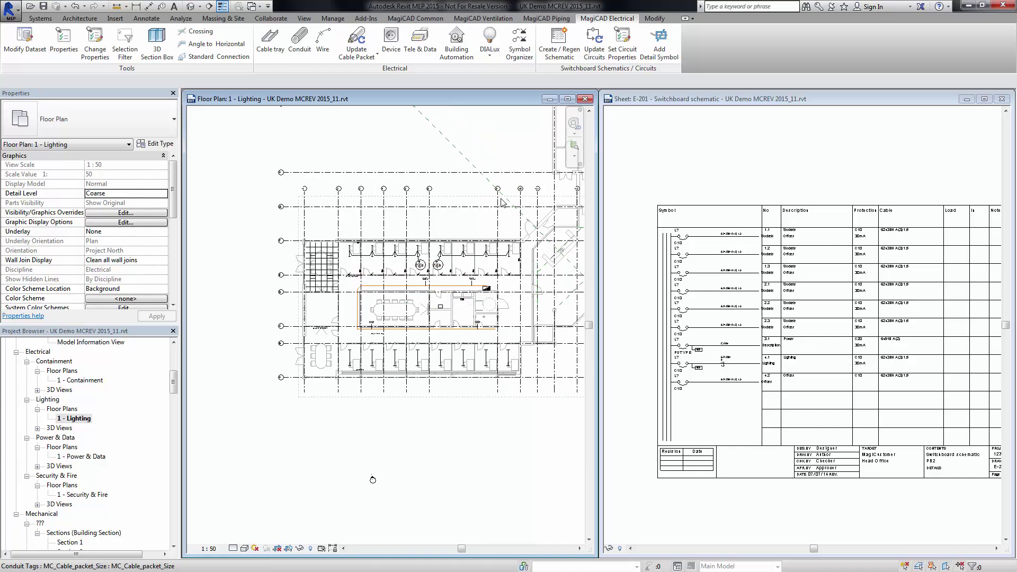
- Reopen Manage Circuits on the switchboard schematic and list project panel PB2's circuits
{"action": "left_click", "coordinate": [627, 53]}
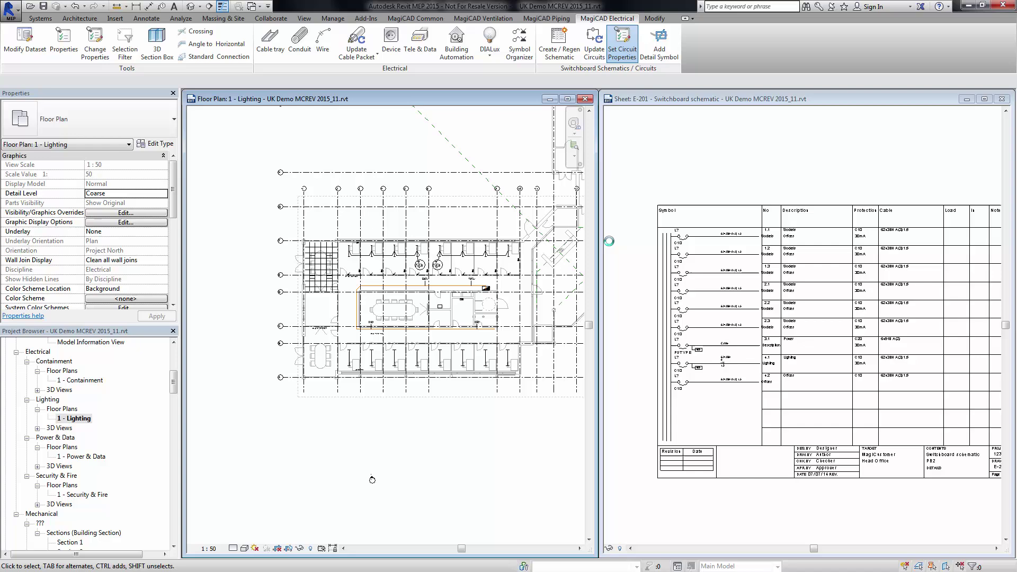
{"action": "left_click", "coordinate": [609, 245]}
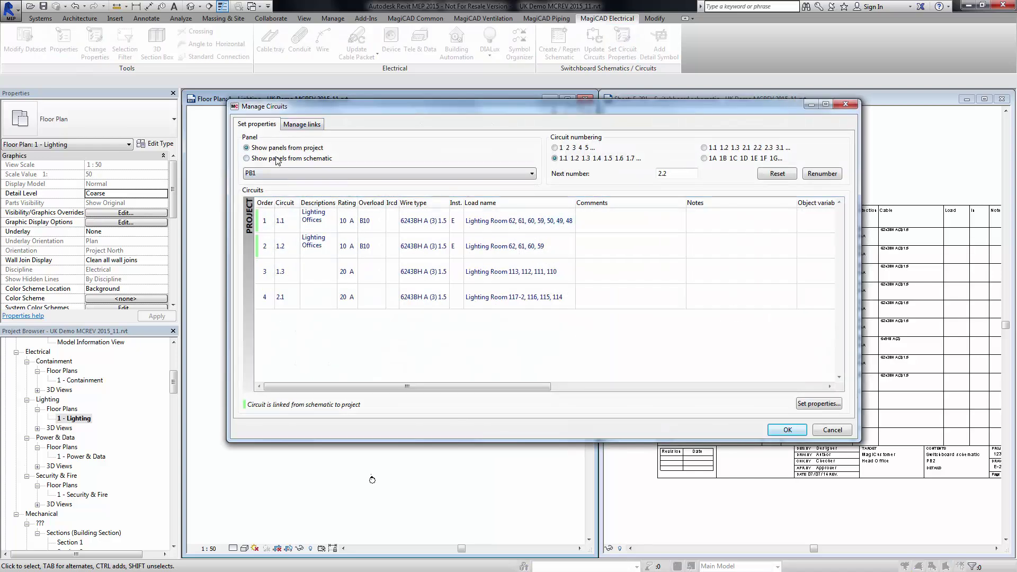
{"action": "left_click", "coordinate": [276, 160]}
{"action": "left_click", "coordinate": [282, 176]}
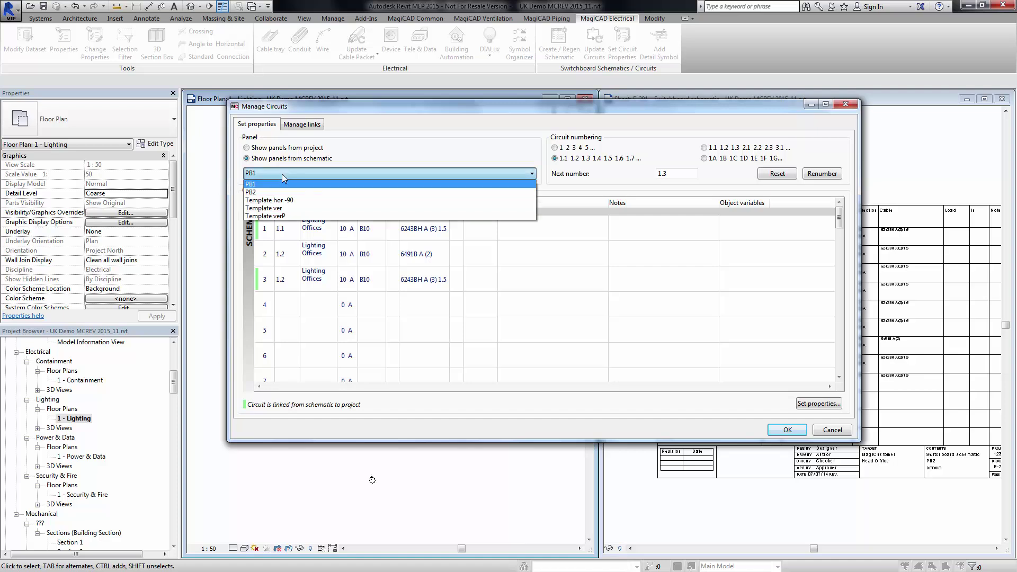
{"action": "left_click", "coordinate": [310, 306]}
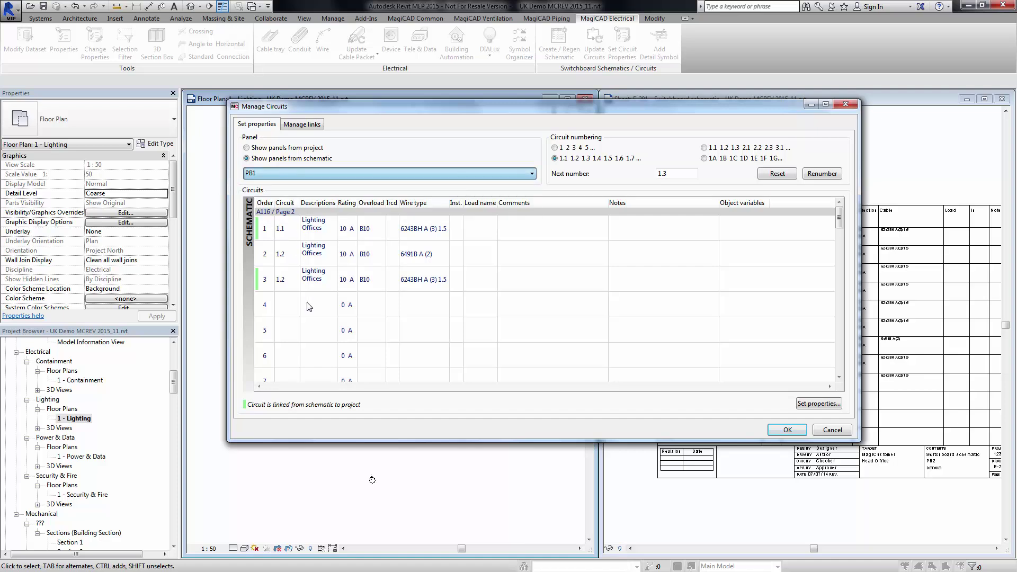
{"action": "key", "text": "Down"}
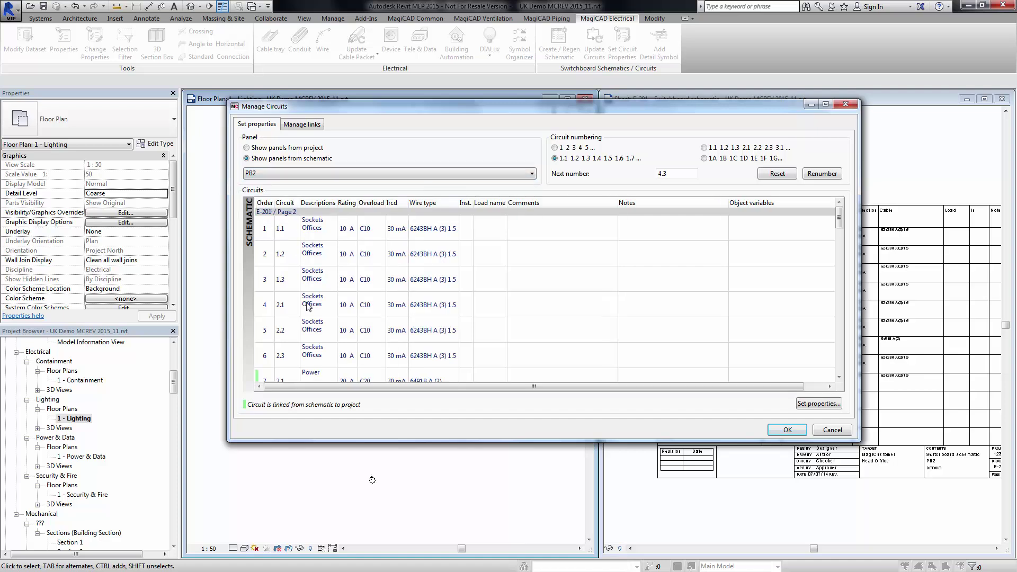
{"action": "left_click", "coordinate": [271, 149]}
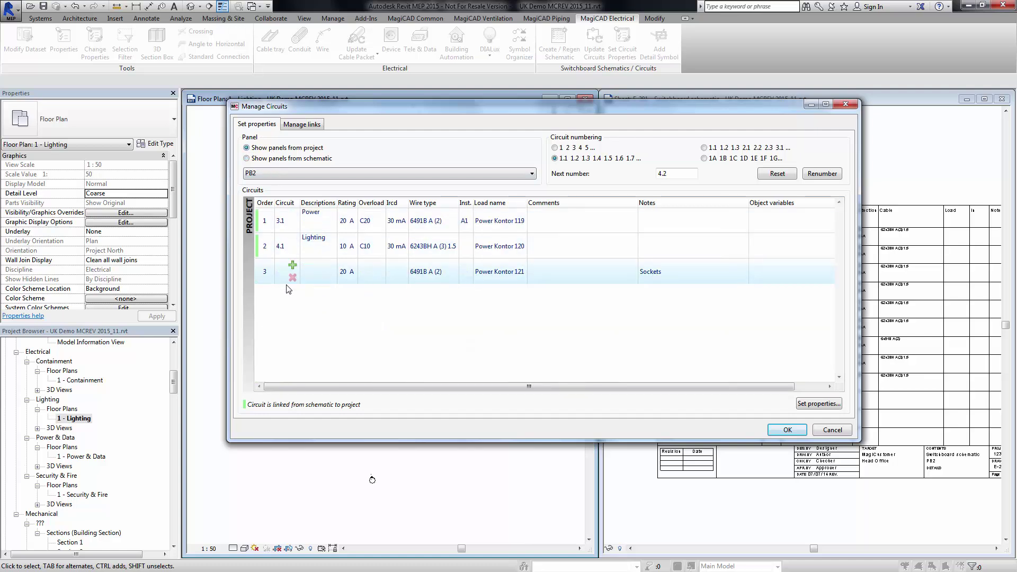
- Link project circuit 3 (Power Kontor 121) to schematic circuit 4.2 Offices under Manage links
{"action": "left_click", "coordinate": [301, 127]}
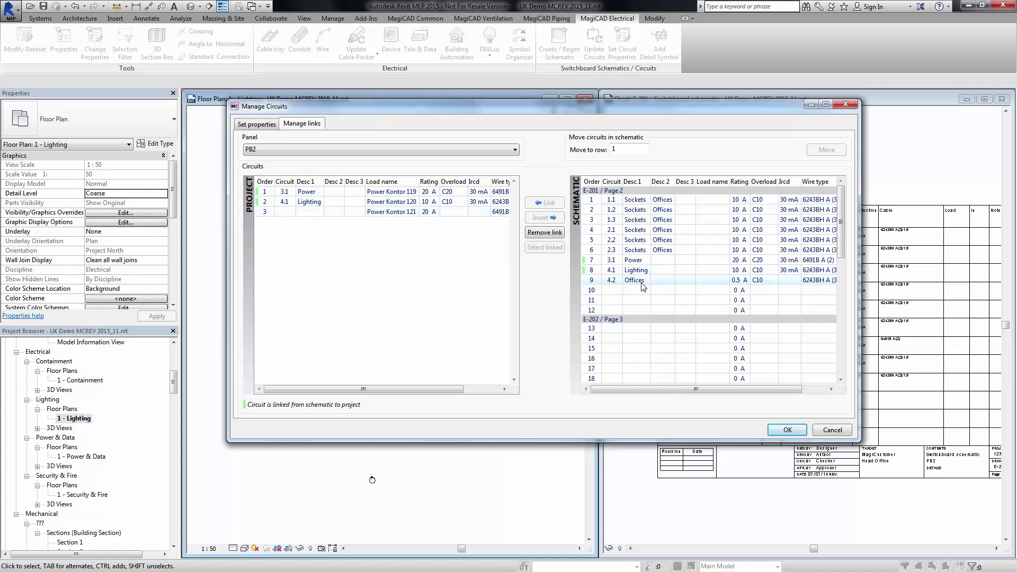
{"action": "left_click", "coordinate": [382, 211]}
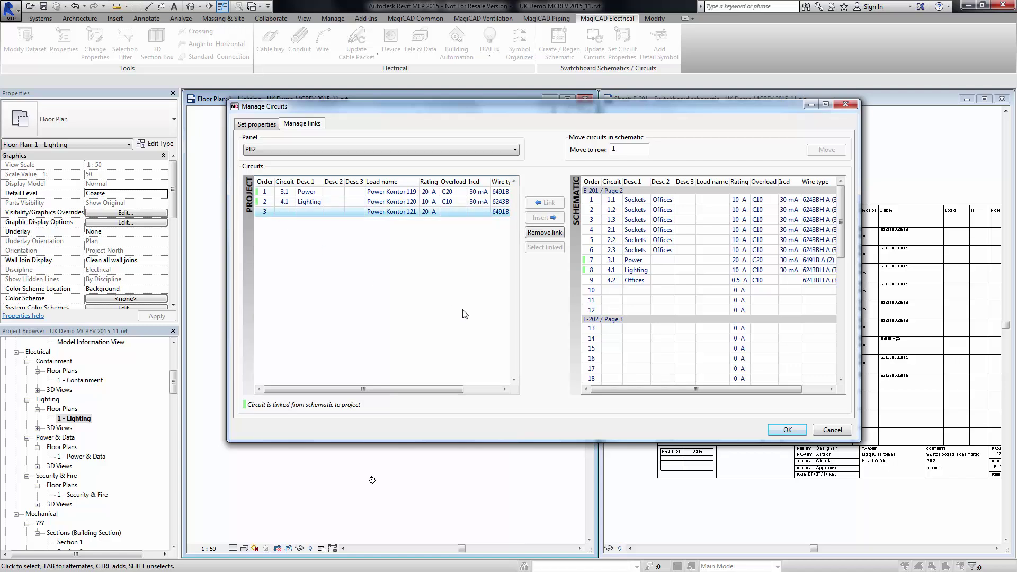
{"action": "left_click", "coordinate": [627, 280]}
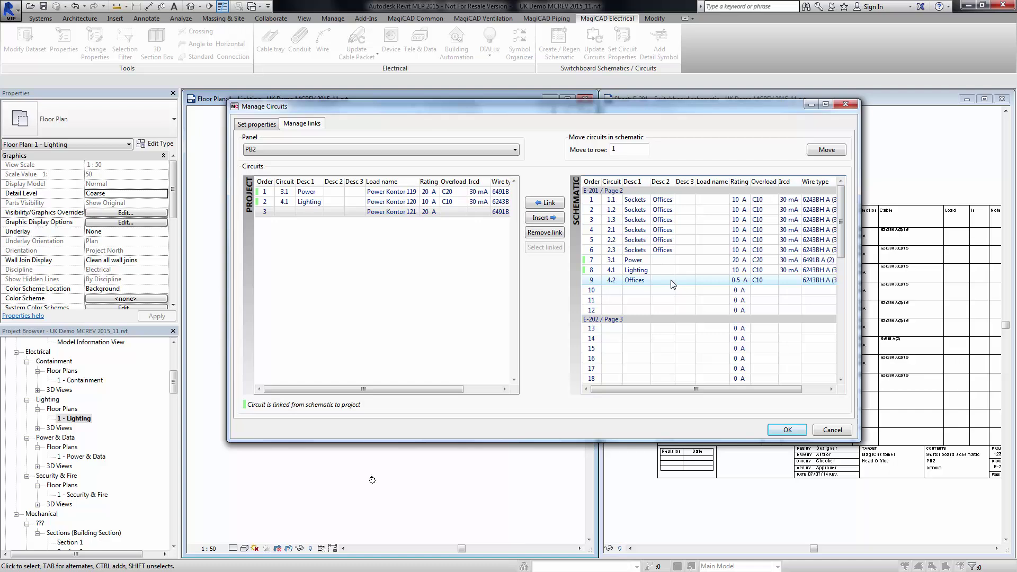
{"action": "left_click", "coordinate": [546, 203]}
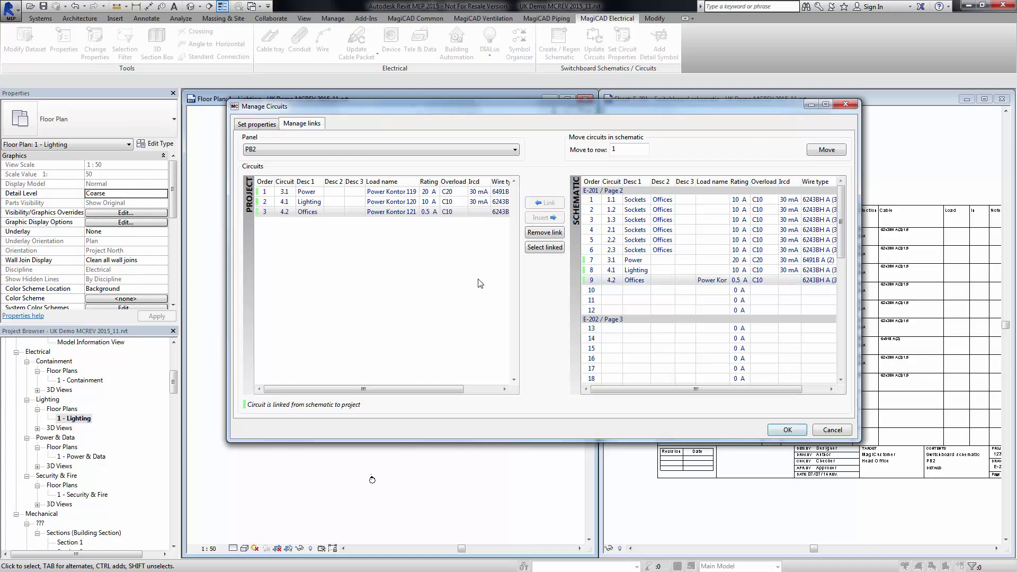